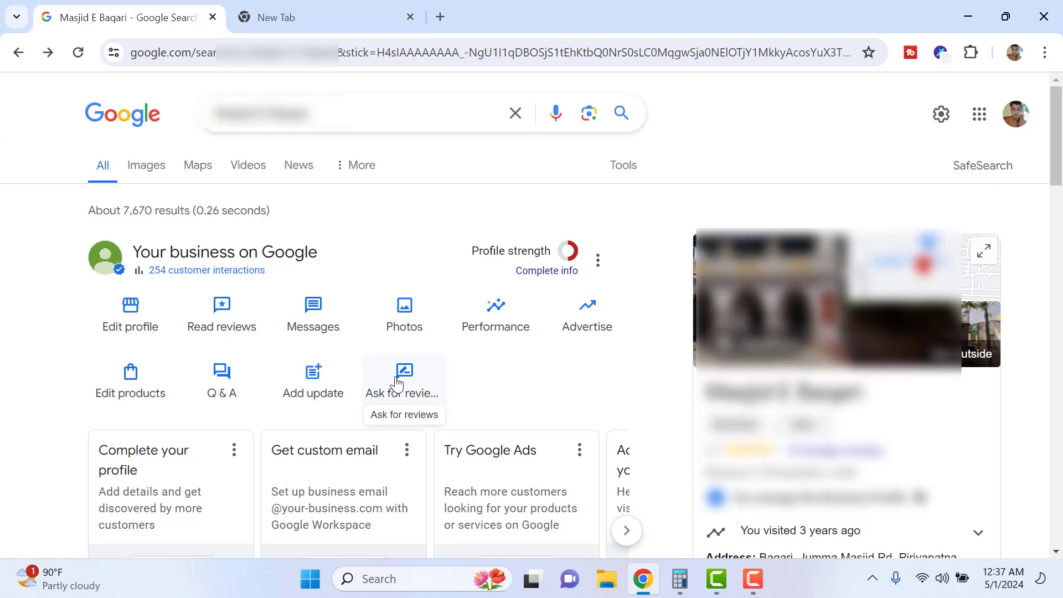
Open the business's customer reviews and look through them for a one-star review to report.
left_click(223, 318)
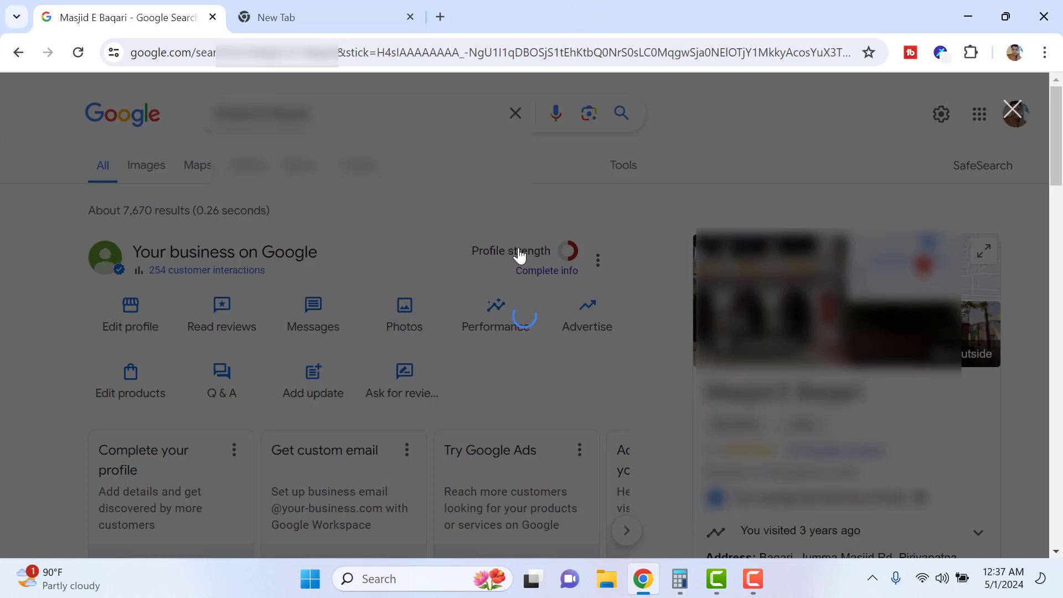
scroll(554, 315, "down", 2)
scroll(572, 317, "down", 3)
scroll(525, 343, "up", 1)
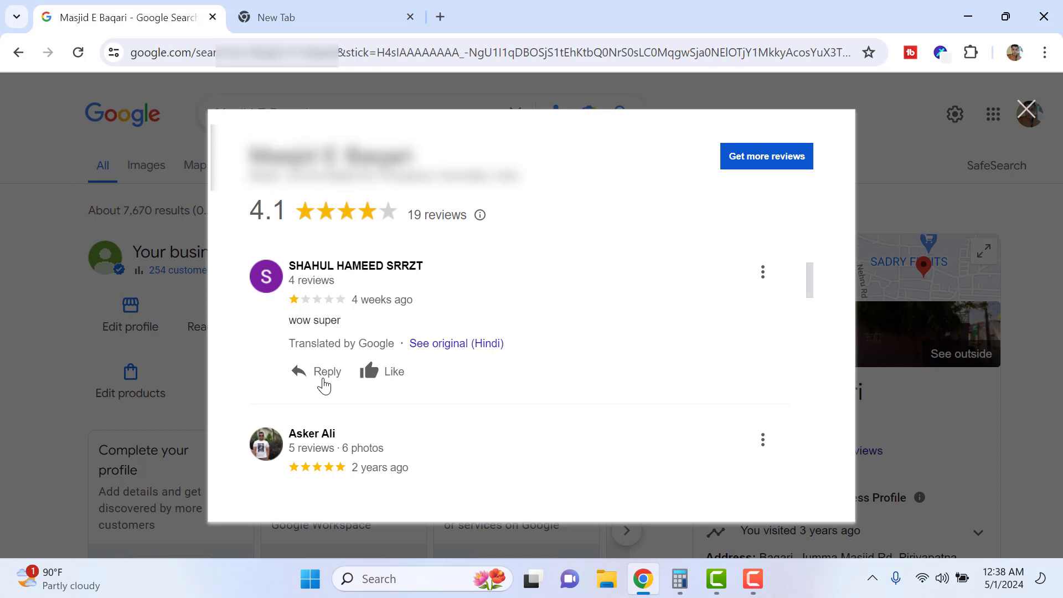
scroll(388, 384, "down", 12)
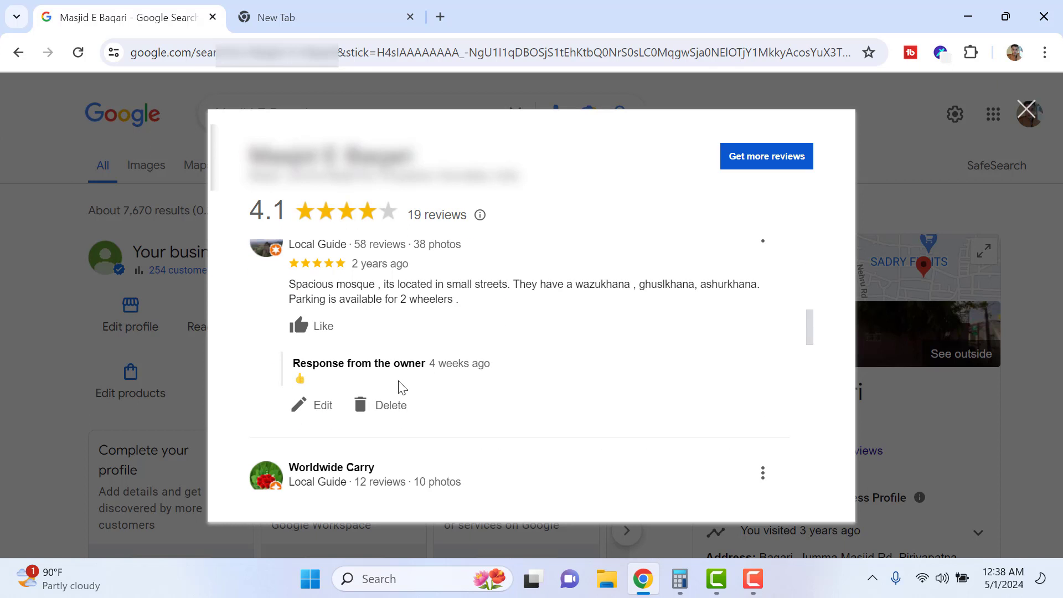
scroll(478, 388, "down", 12)
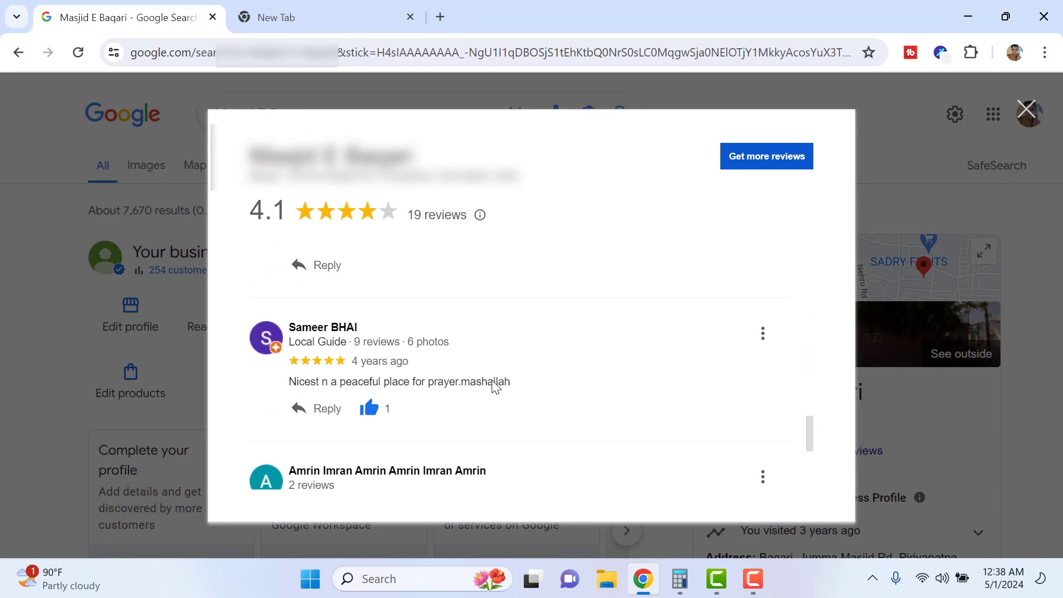
scroll(394, 412, "down", 2)
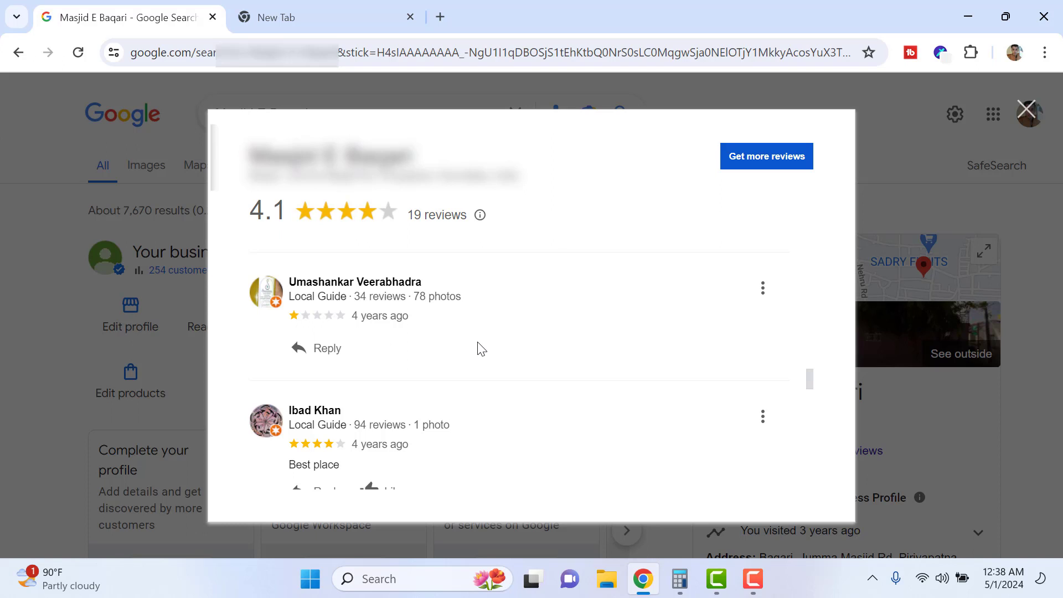
Open the report form for the one-star, text-free Local Guide review posted 4 years ago.
left_click(764, 289)
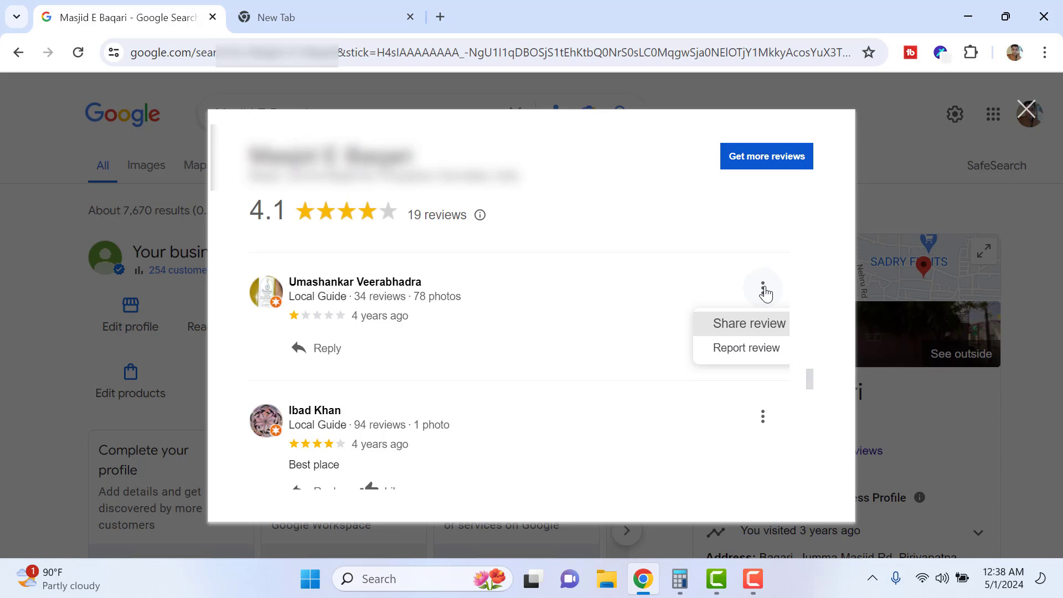
left_click(473, 357)
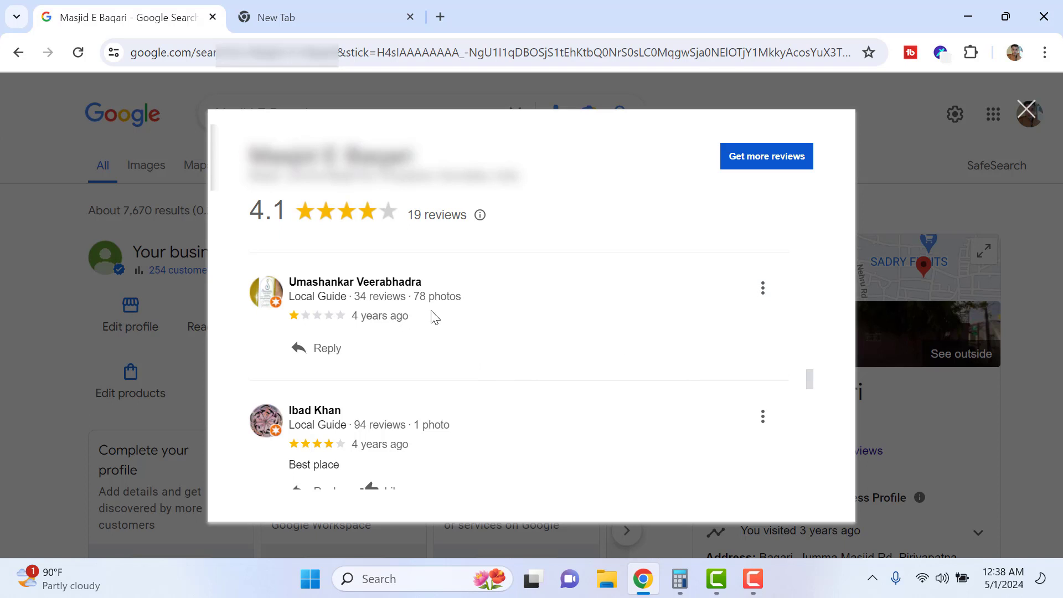
left_click(764, 289)
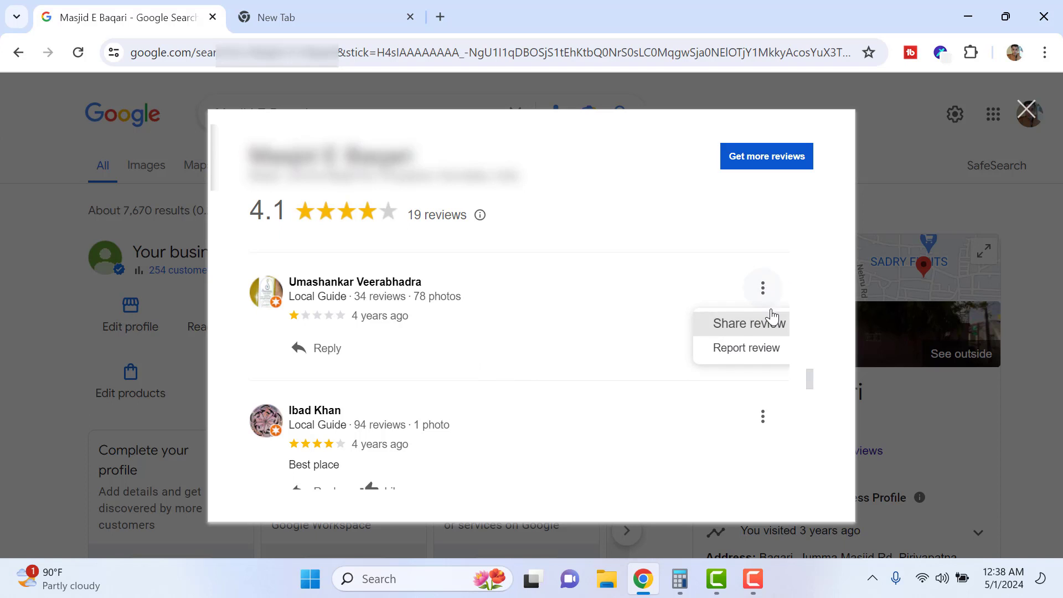
left_click(745, 348)
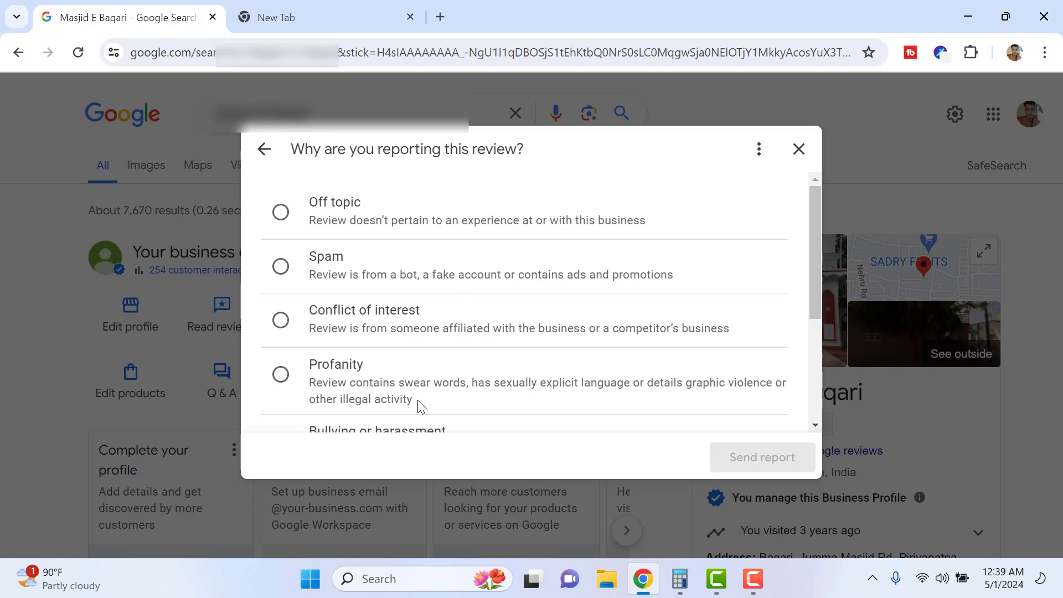
Go through the report reasons, send the report with Off topic as the reason, and finish the report dialog.
scroll(390, 379, "down", 1)
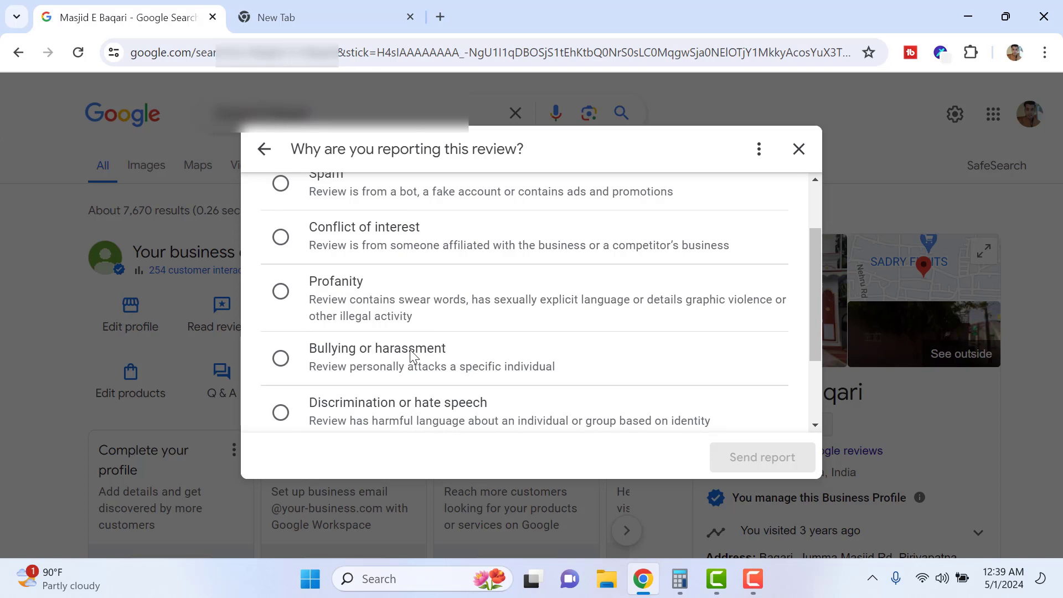
scroll(500, 287, "down", 2)
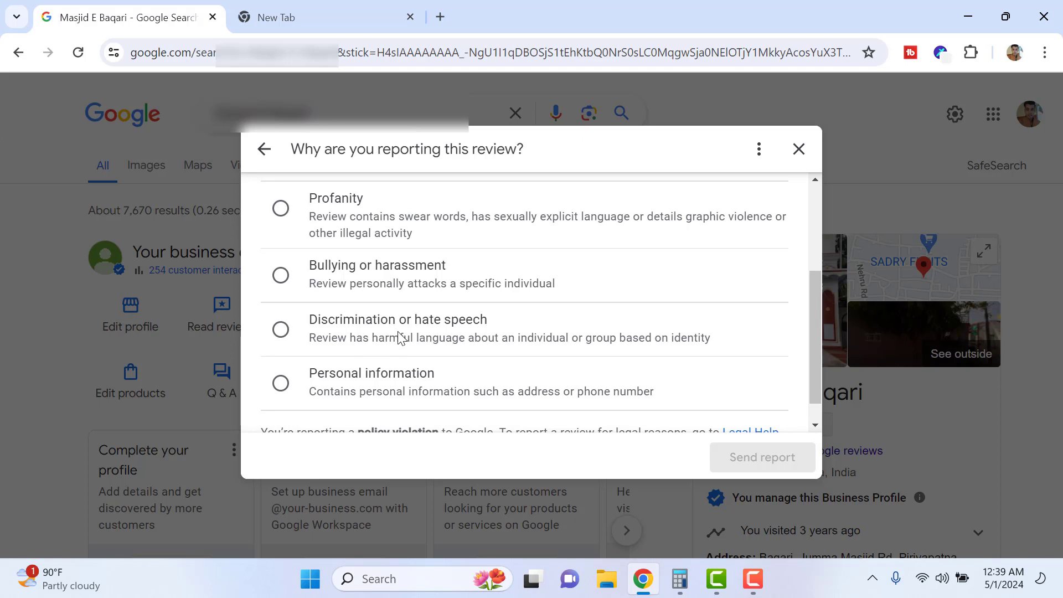
scroll(397, 349, "down", 1)
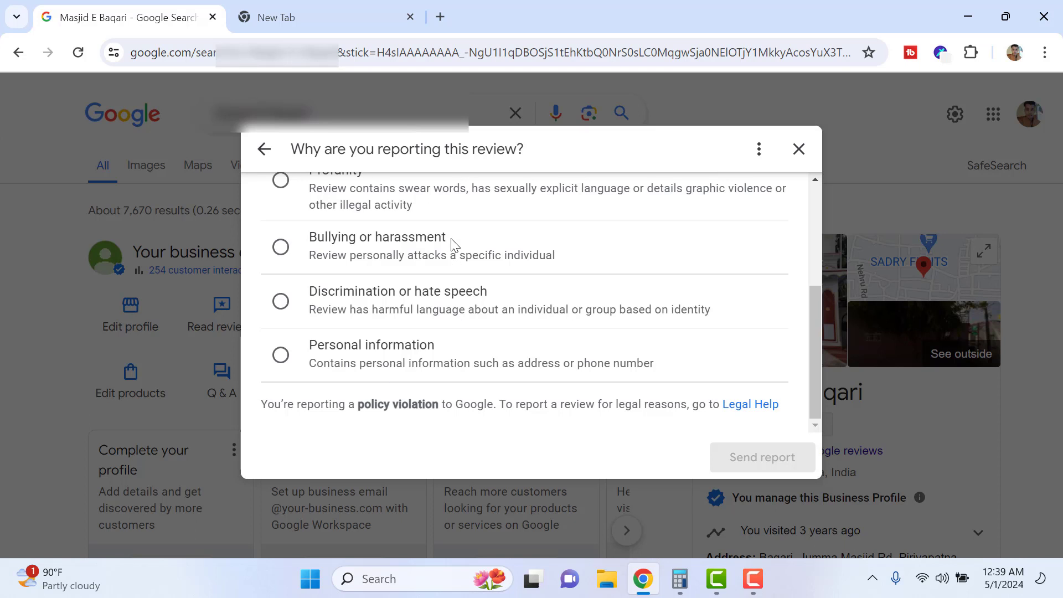
scroll(462, 251, "up", 3)
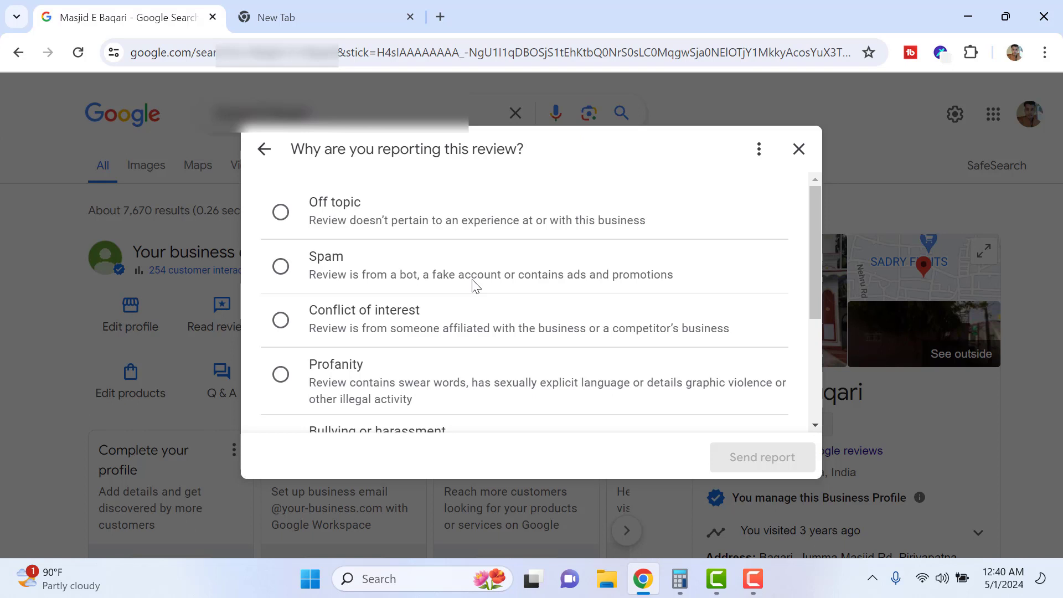
left_click(281, 212)
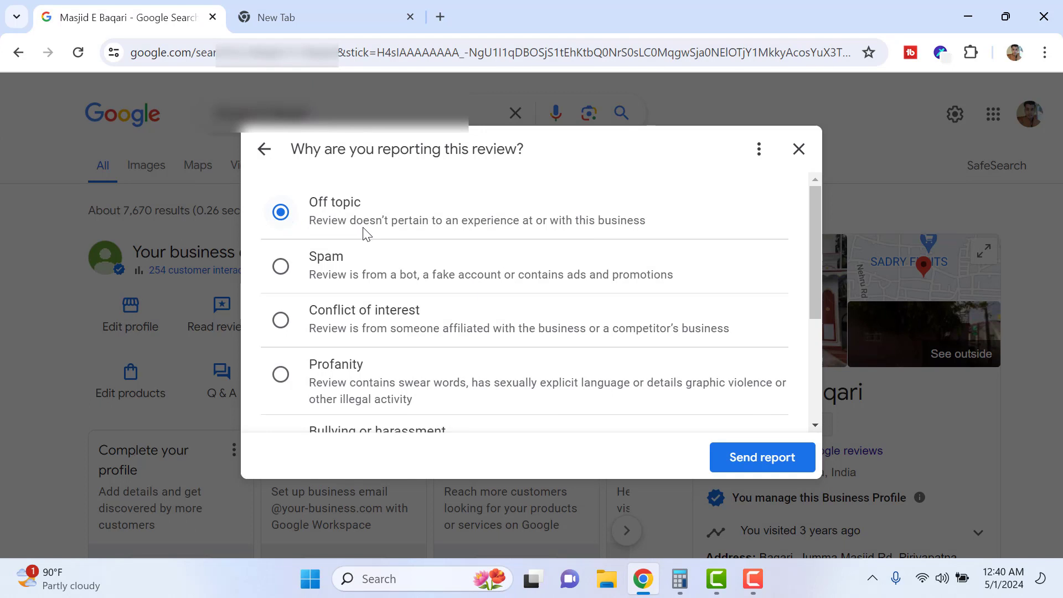
left_click(772, 463)
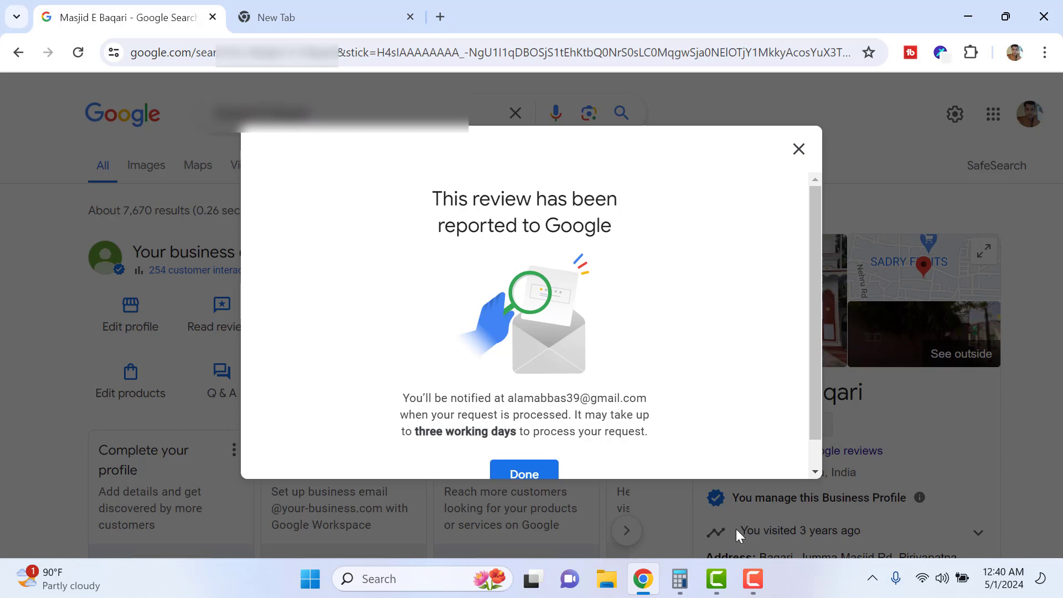
left_click(533, 476)
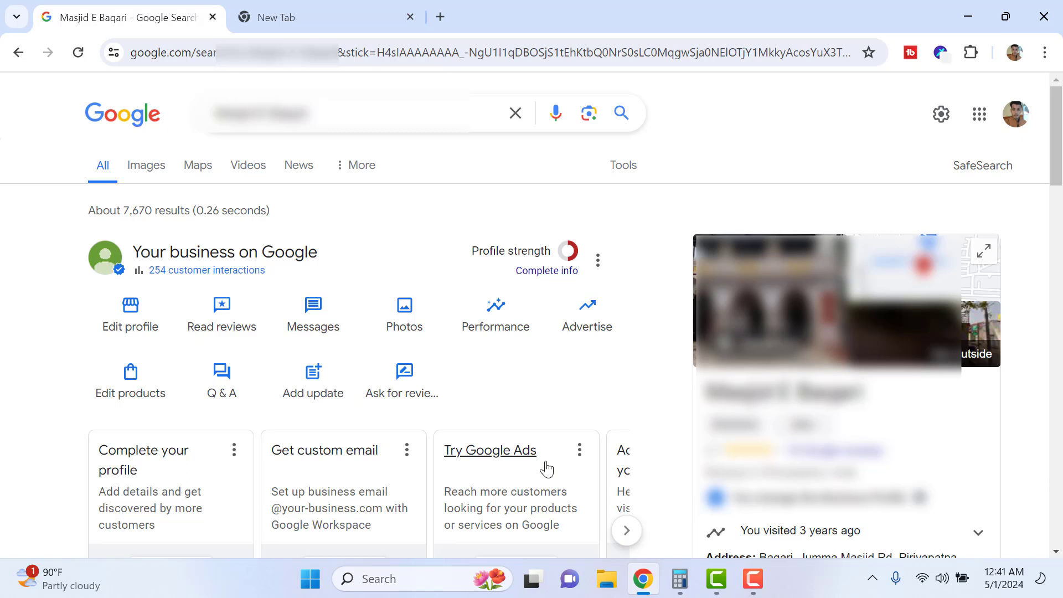
Reopen the customer reviews and examine the one-star review with the text "wow super".
left_click(237, 311)
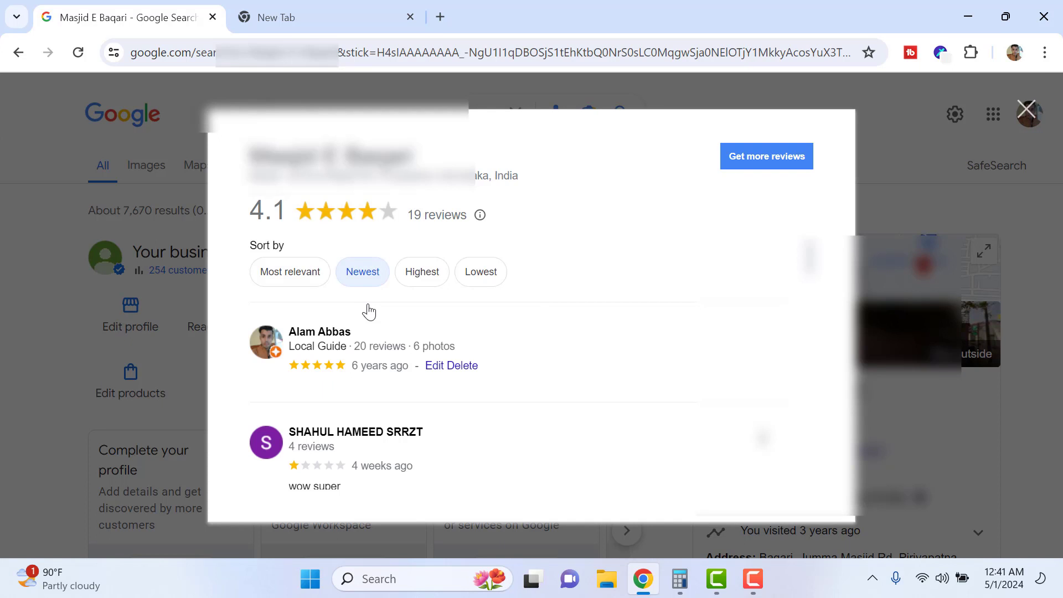
scroll(646, 282, "down", 5)
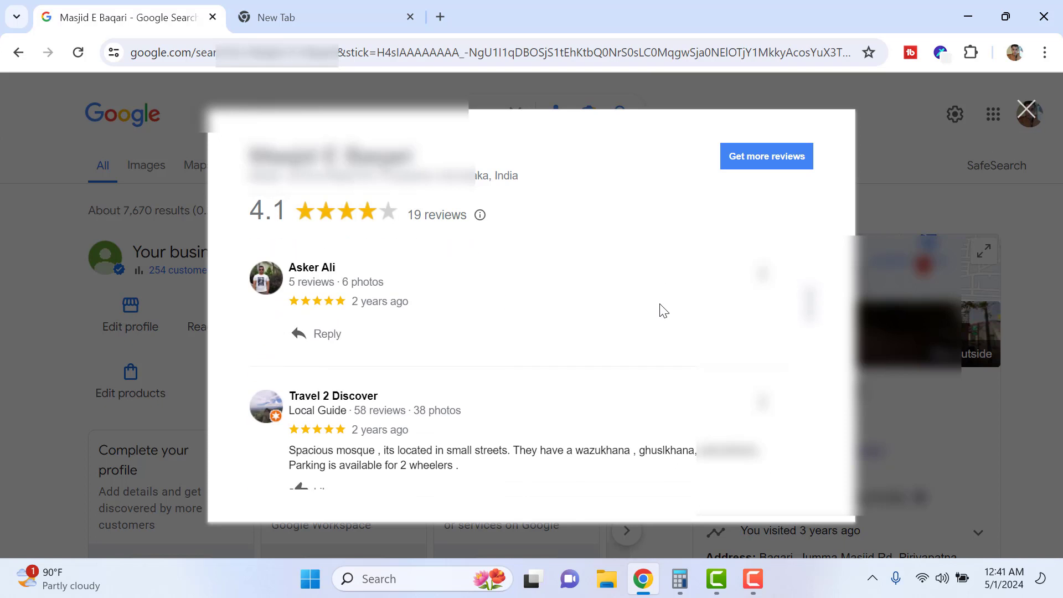
scroll(656, 312, "up", 3)
scroll(503, 330, "down", 4)
scroll(476, 340, "up", 3)
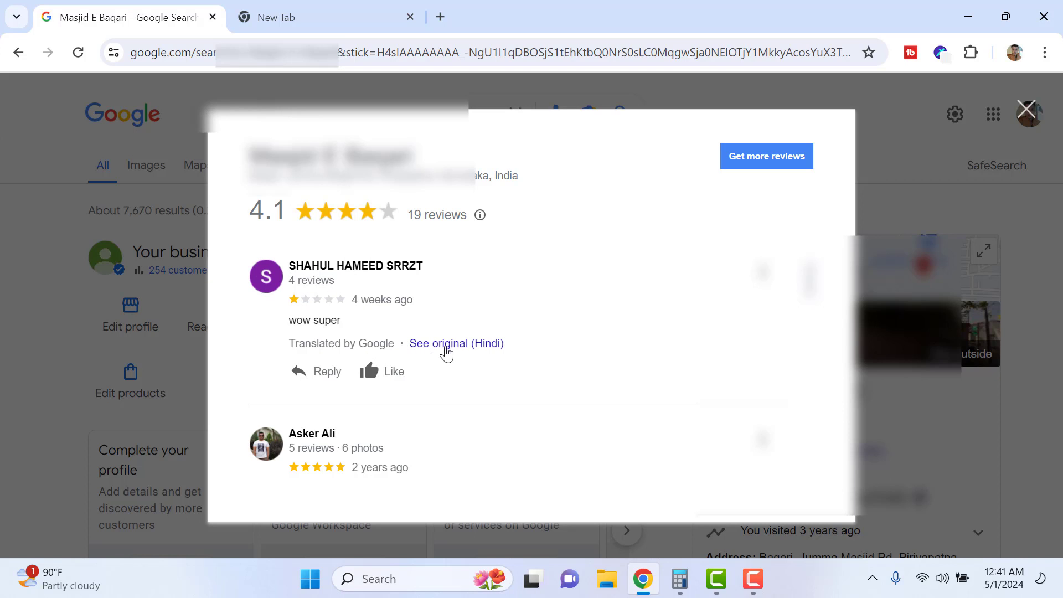
left_click_drag(288, 322, 351, 329)
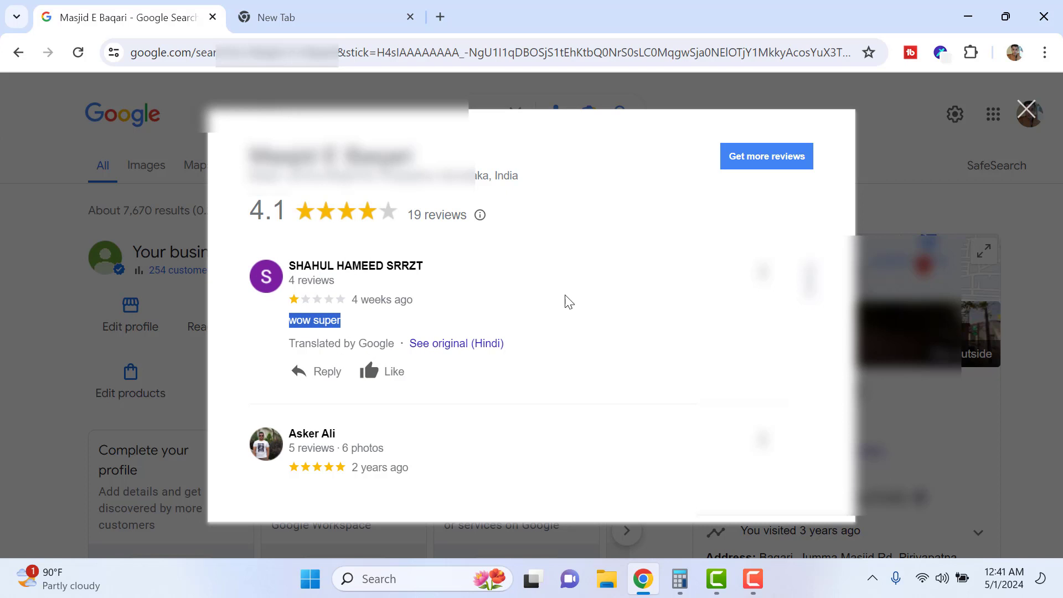
left_click(613, 313)
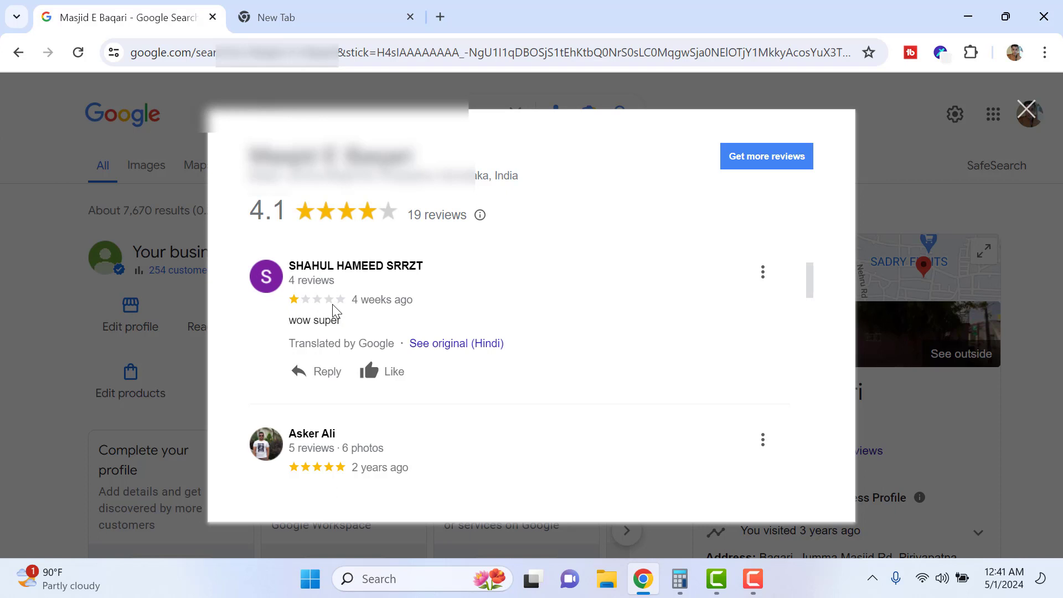
Draft a public reply to the "wow super" review: "Thank you however we see that your review does not resonate the kind of".
left_click(312, 375)
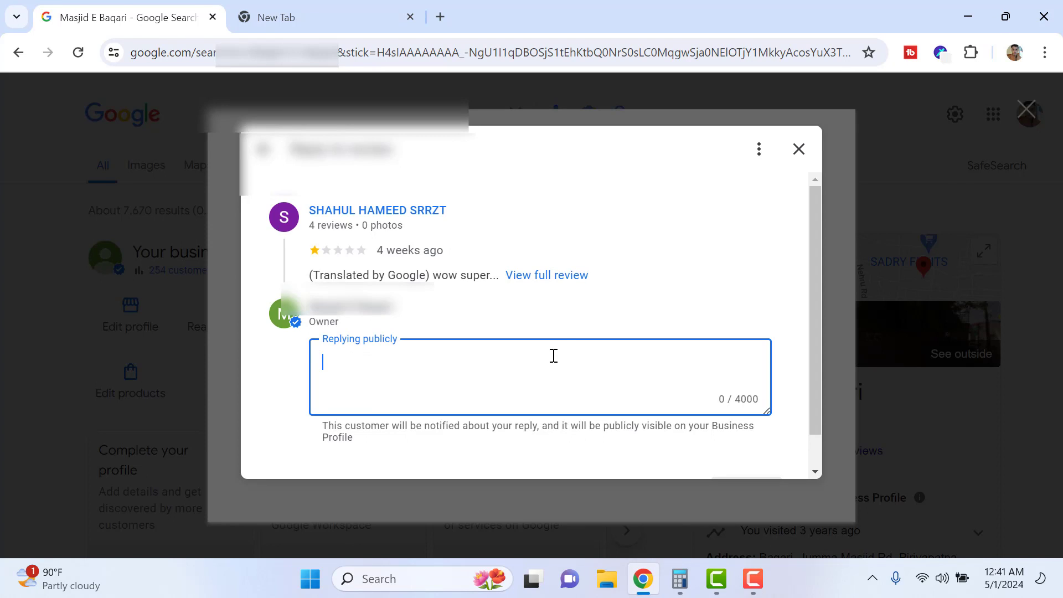
type("Thank yo")
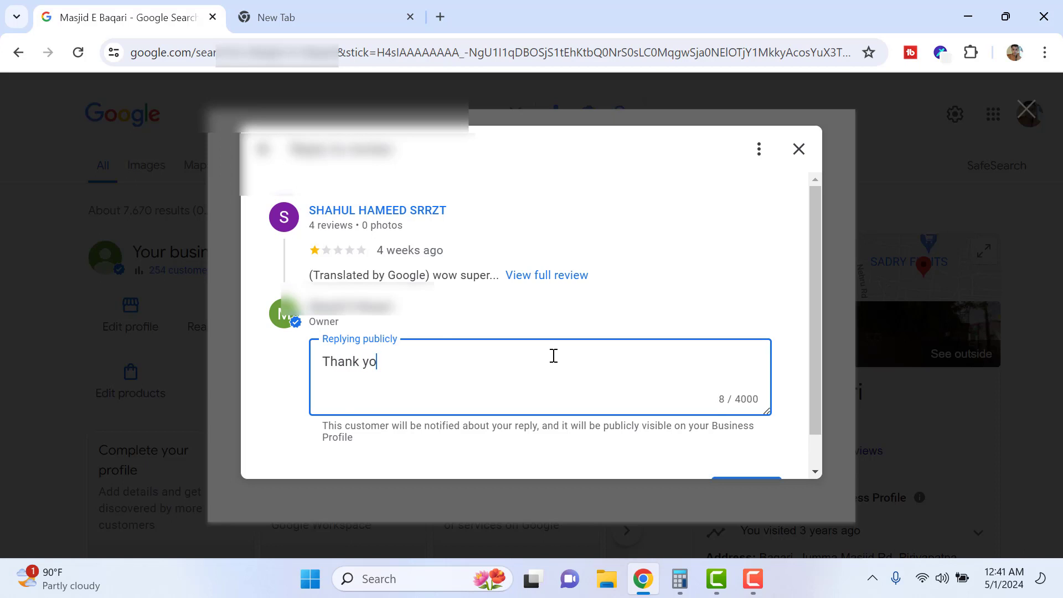
type("u however we see that your review does notr")
key("BackSpace")
type("resonate the kind of")
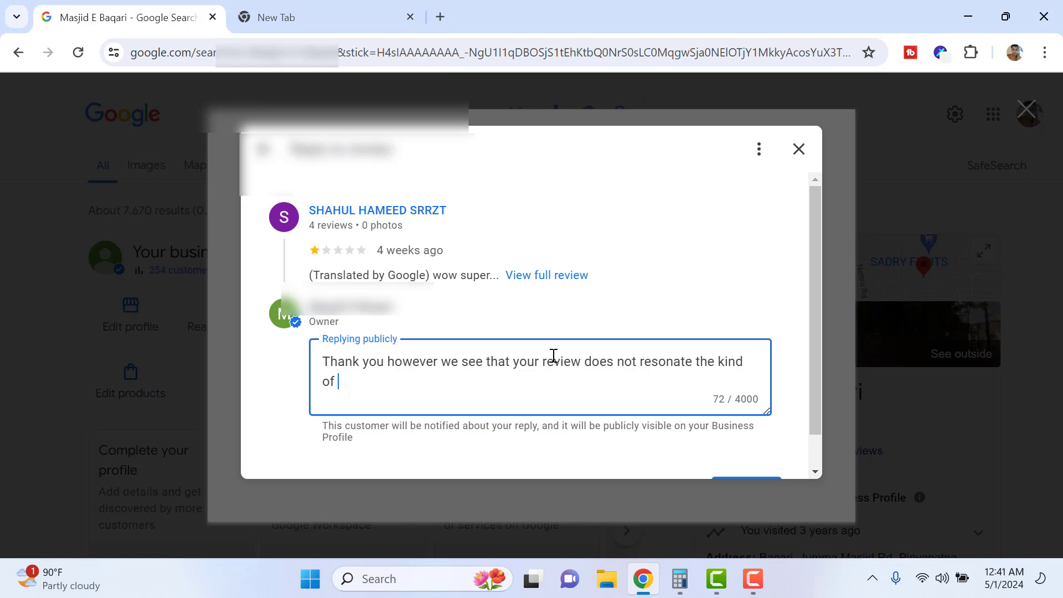
Replace the draft reply with "Thank you" and close the reply form without posting it.
key("ctrl+a")
key("BackSpace")
type("Thank yiu")
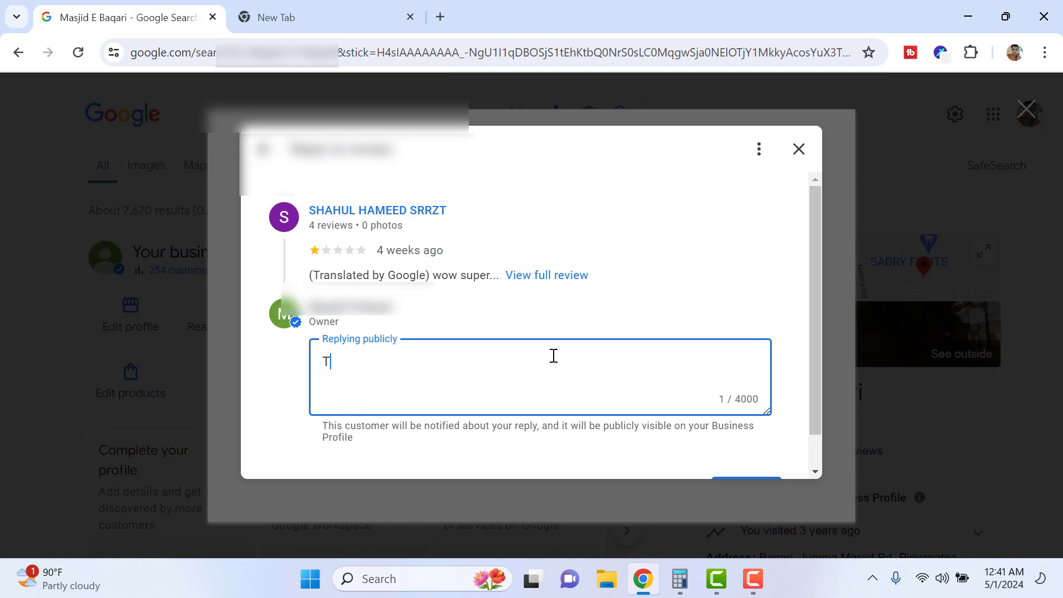
key("BackSpace")
key("BackSpace")
type("ou")
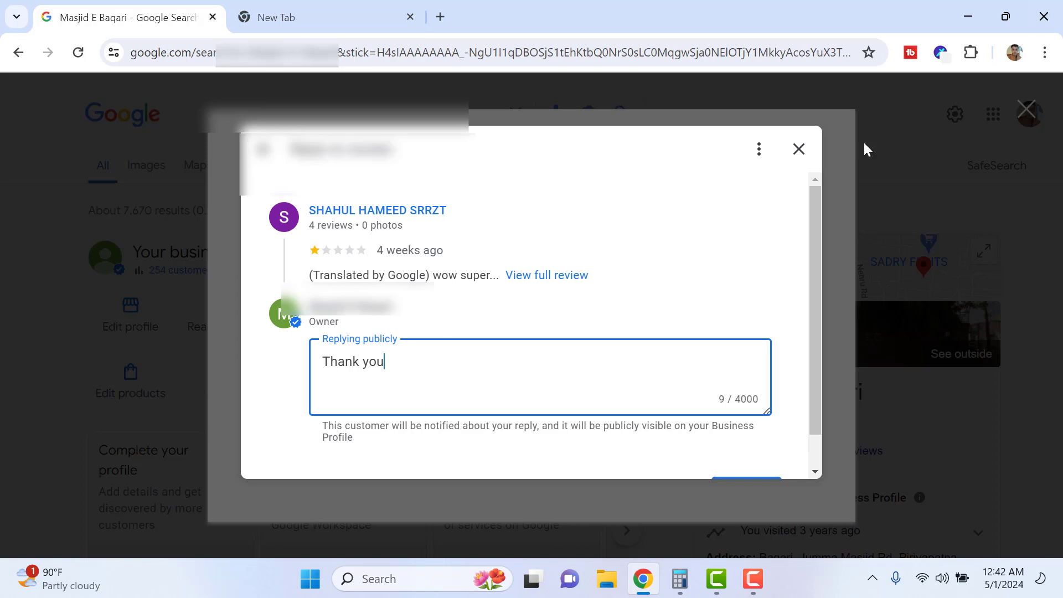
left_click(798, 149)
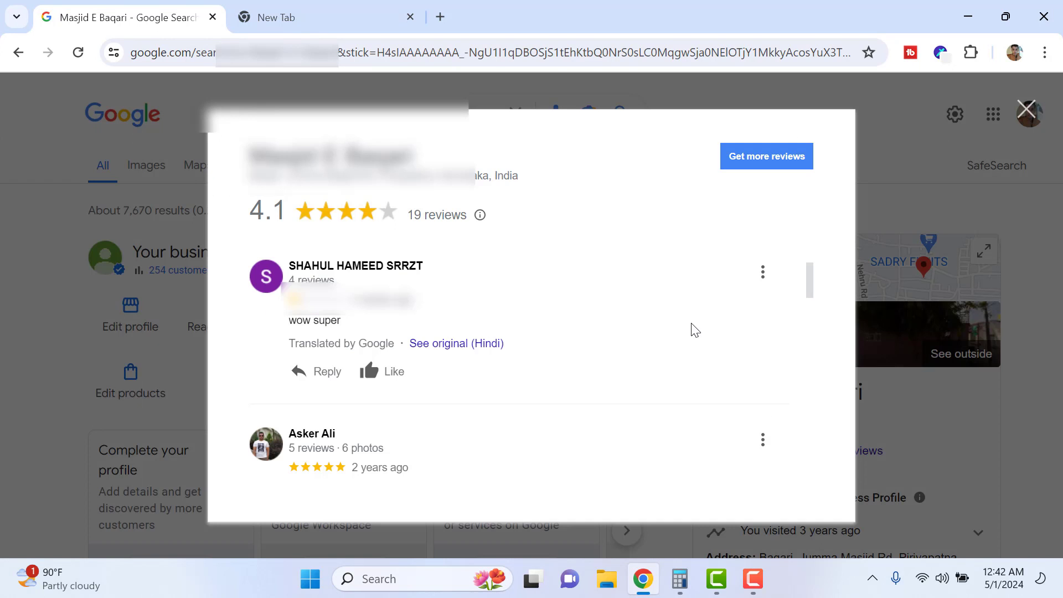
Open the report form for the "wow super" review and look through all the violation reasons.
left_click(762, 276)
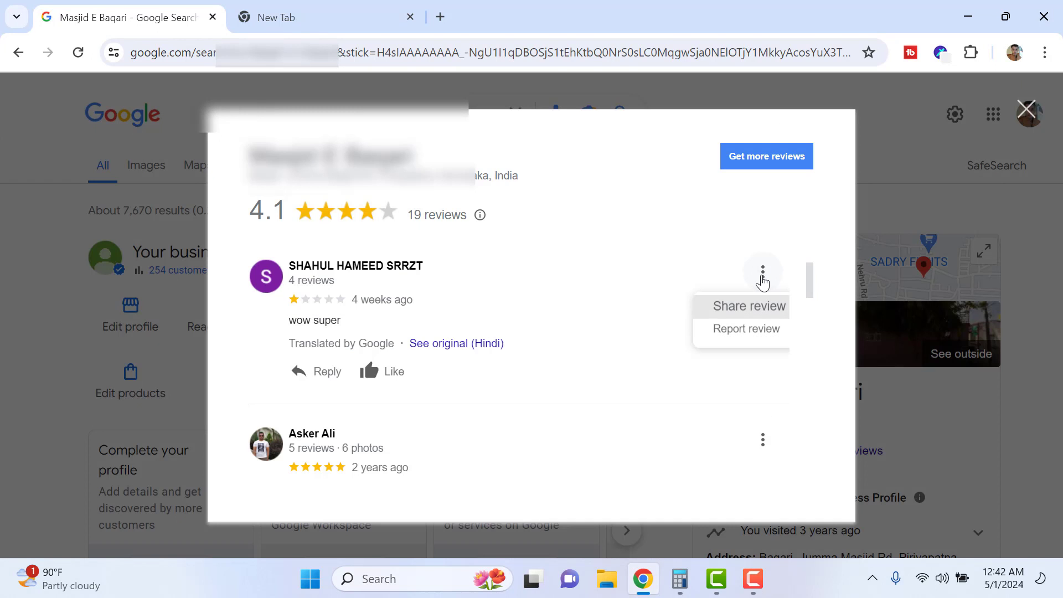
left_click(747, 332)
scroll(394, 341, "down", 1)
scroll(395, 343, "down", 3)
scroll(401, 249, "up", 5)
scroll(392, 318, "down", 5)
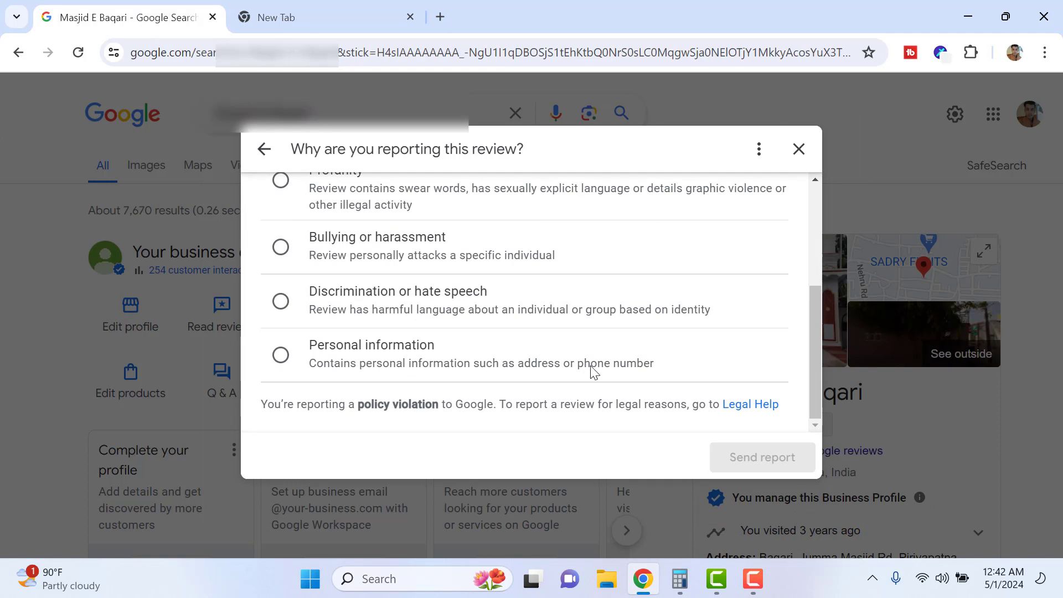
Look through the Legal Help page for reporting content on Google, then close it and the review report form.
left_click(767, 409)
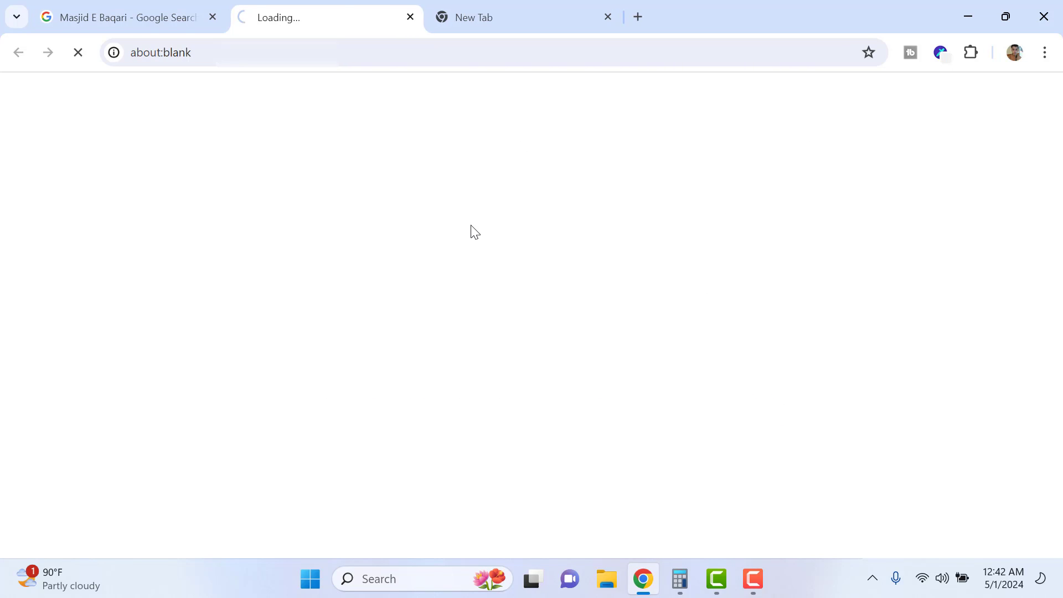
scroll(104, 223, "down", 2)
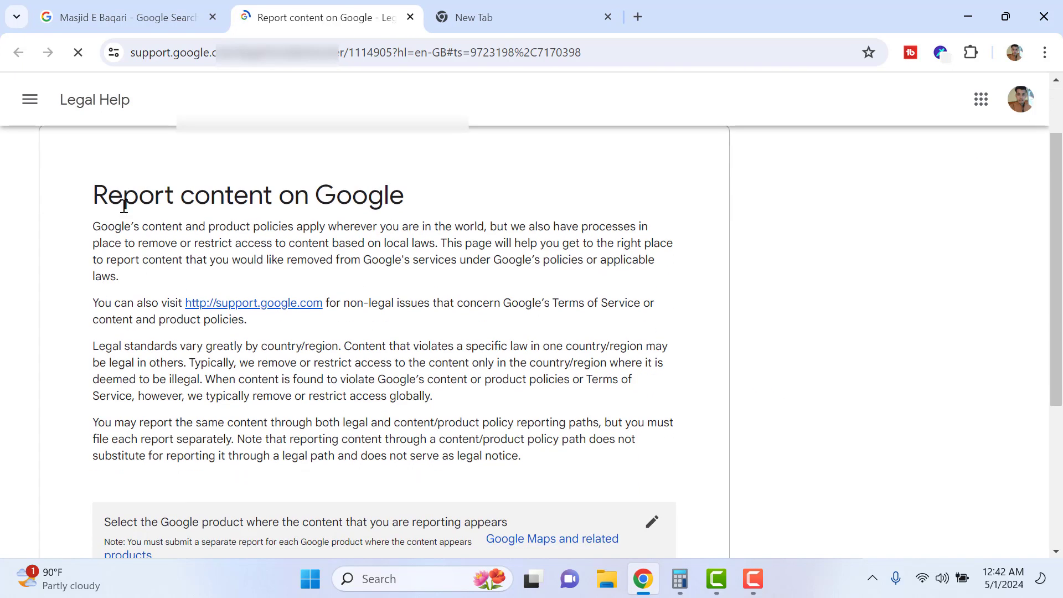
scroll(489, 260, "down", 4)
scroll(346, 222, "up", 2)
scroll(354, 216, "up", 3)
scroll(367, 207, "down", 6)
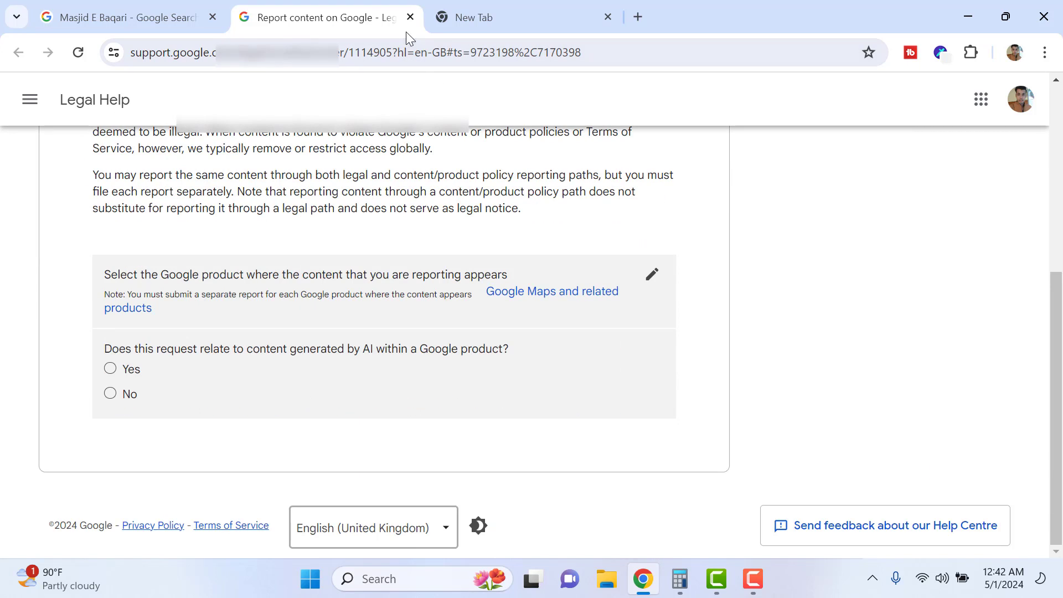
left_click(410, 17)
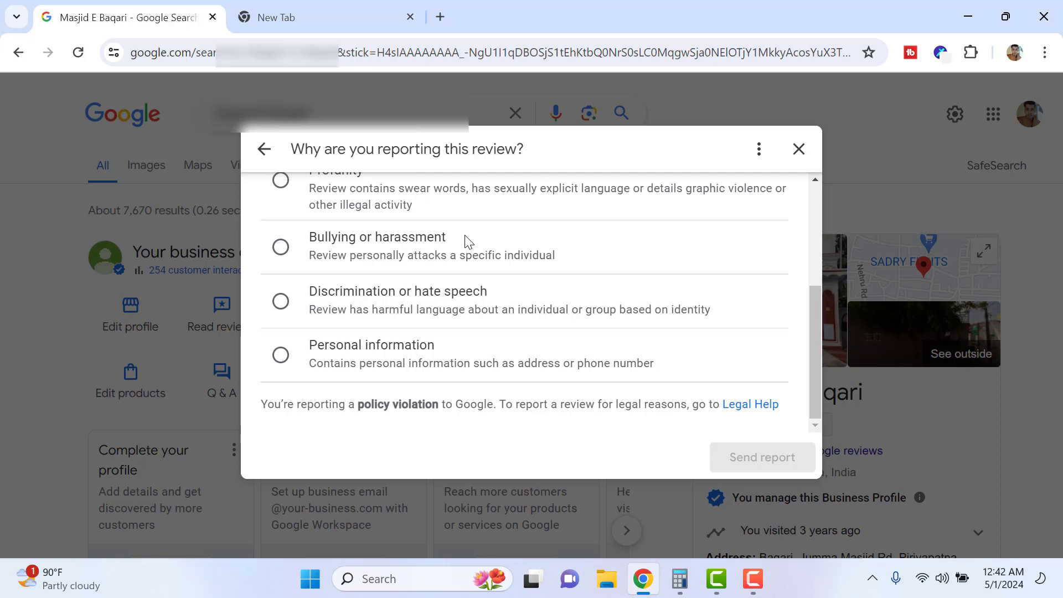
left_click(799, 149)
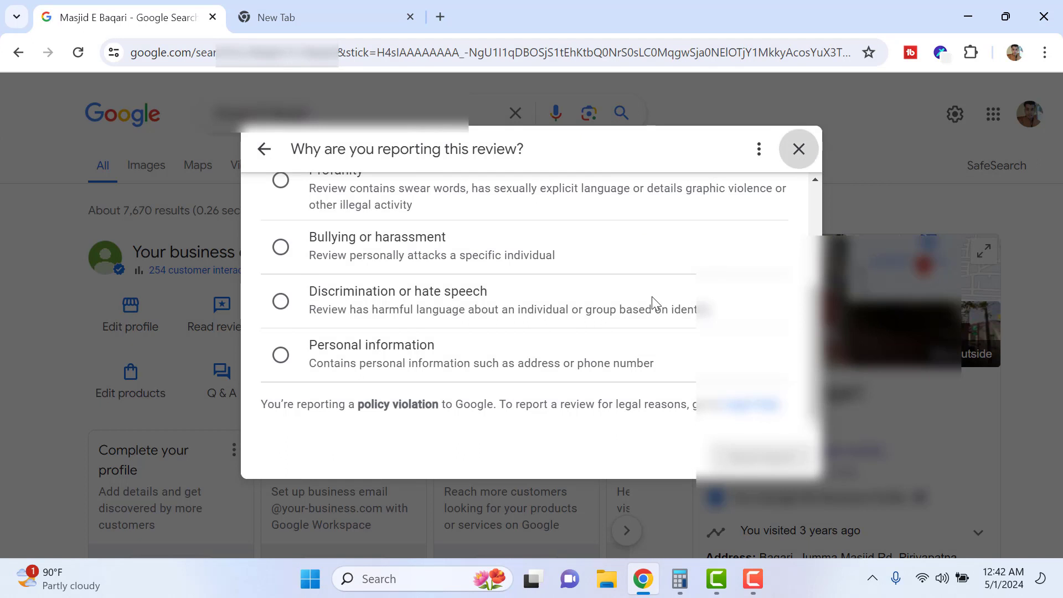